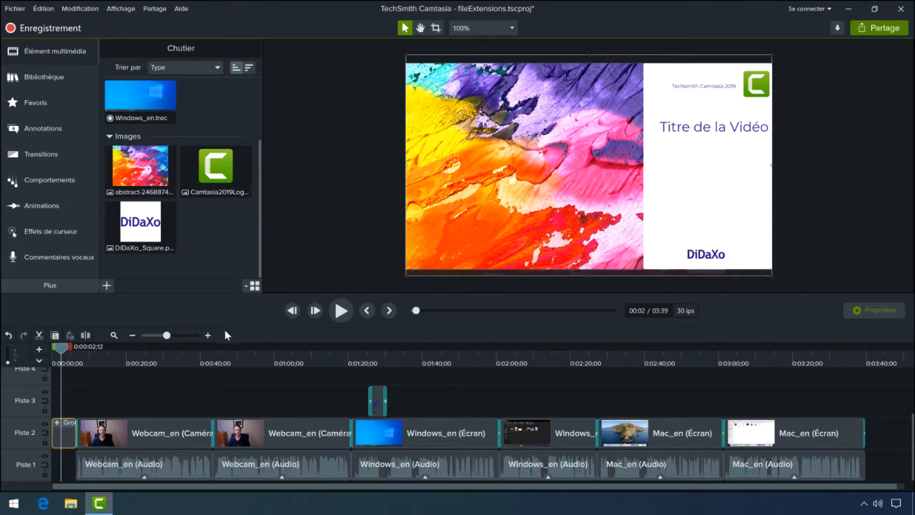
# Expand the title group at the start of track 2 and select its abstract background image
pyautogui.click(208, 336)
pyautogui.click(208, 335)
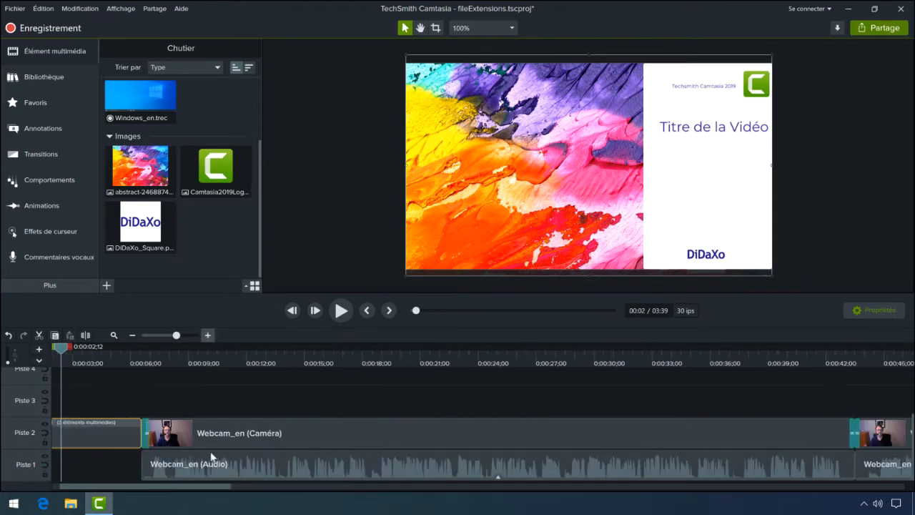
pyautogui.moveTo(212, 488); pyautogui.dragTo(153, 490)
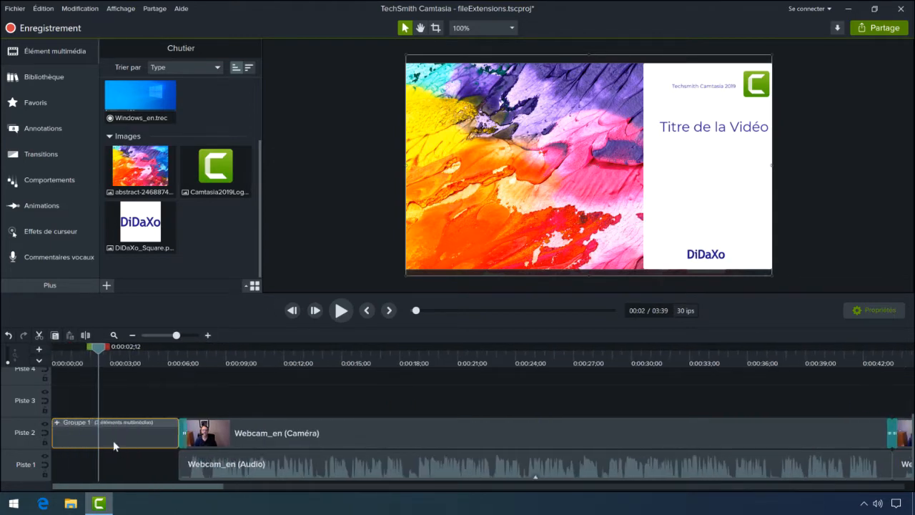
pyautogui.click(57, 423)
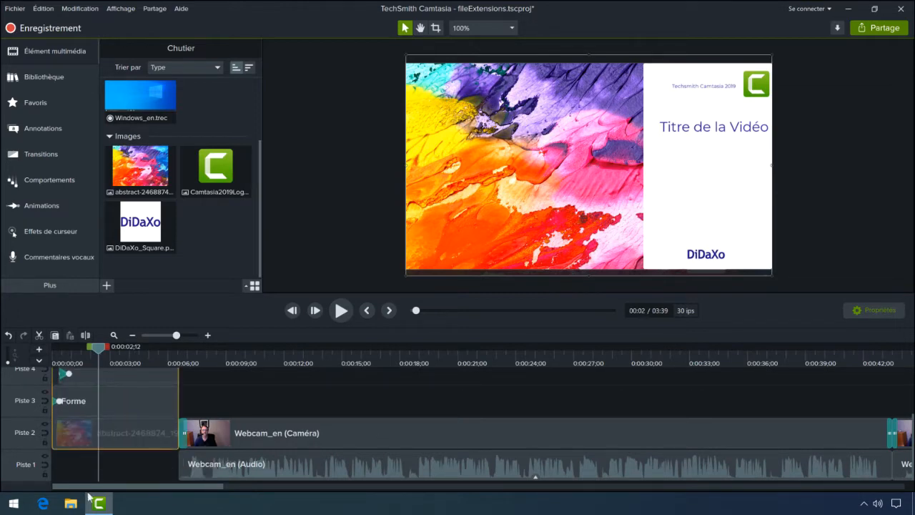
pyautogui.click(88, 434)
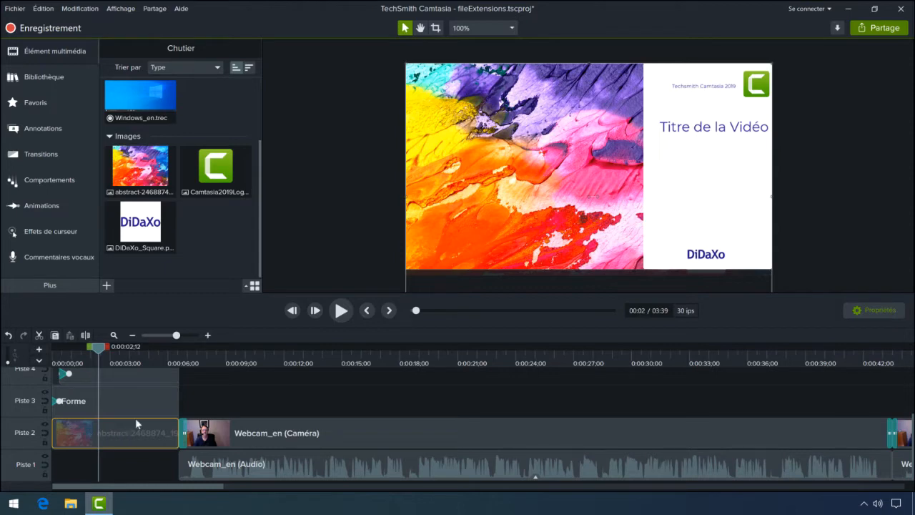
# Import ball-63527_1920.jpg, binary-2910663.jpg and learn-977543.jpg from the assets folder into the media bin
pyautogui.doubleClick(216, 231)
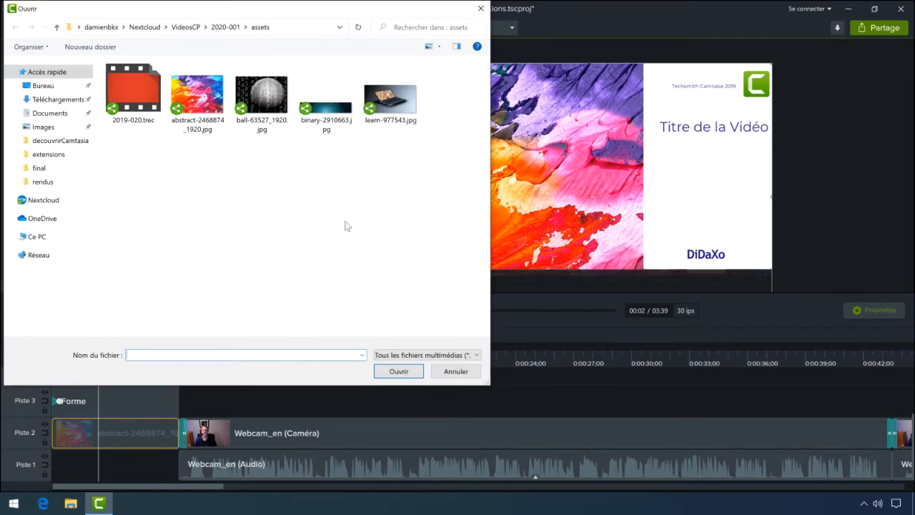
pyautogui.moveTo(438, 156); pyautogui.dragTo(256, 98)
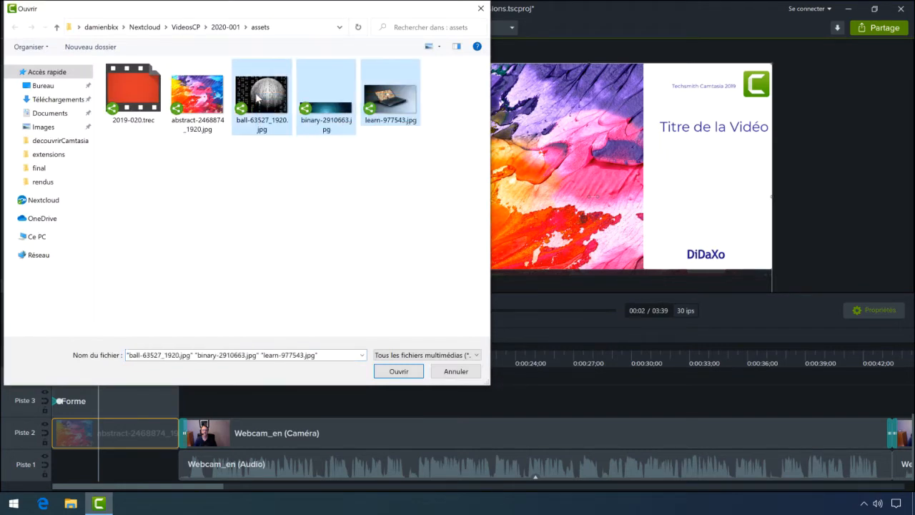
pyautogui.click(380, 371)
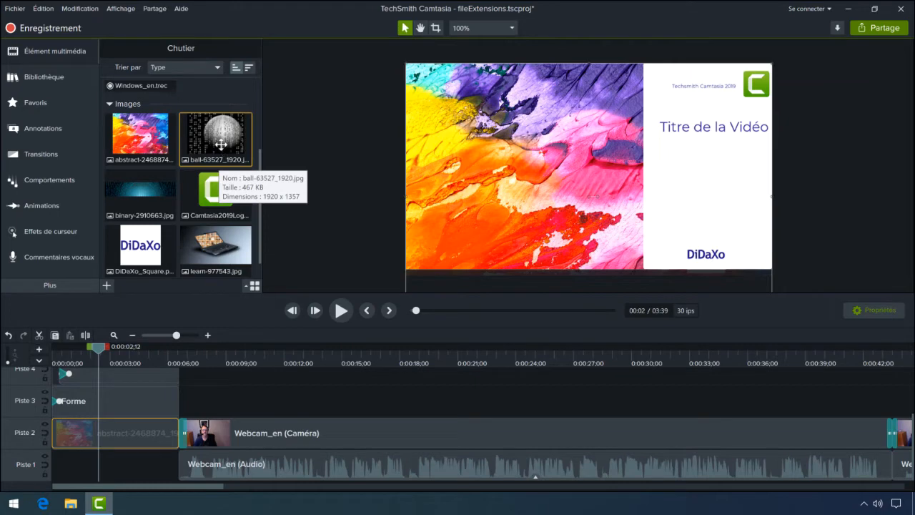
# Replace the title group's abstract background with ball-63527_1920.jpg and align the image with the canvas's upper edge
pyautogui.click(227, 131)
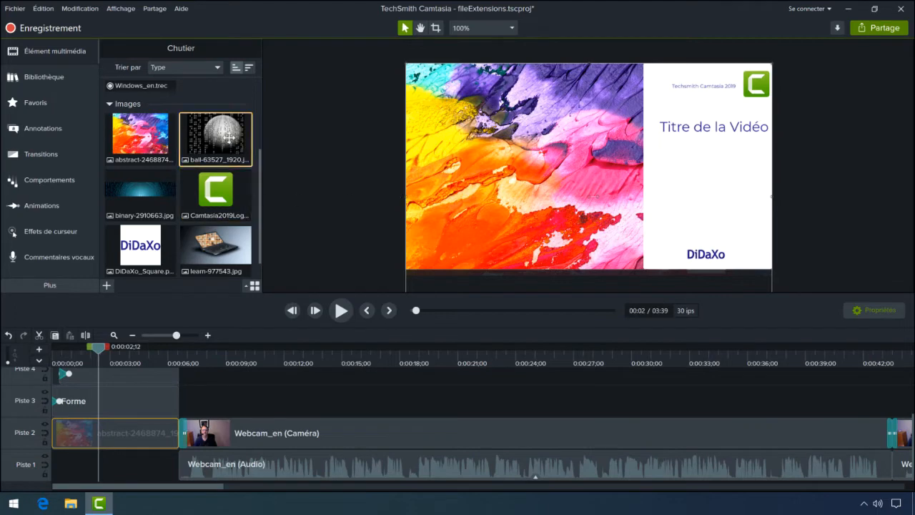
pyautogui.moveTo(220, 131)
pyautogui.moveTo(223, 129); pyautogui.dragTo(115, 433)
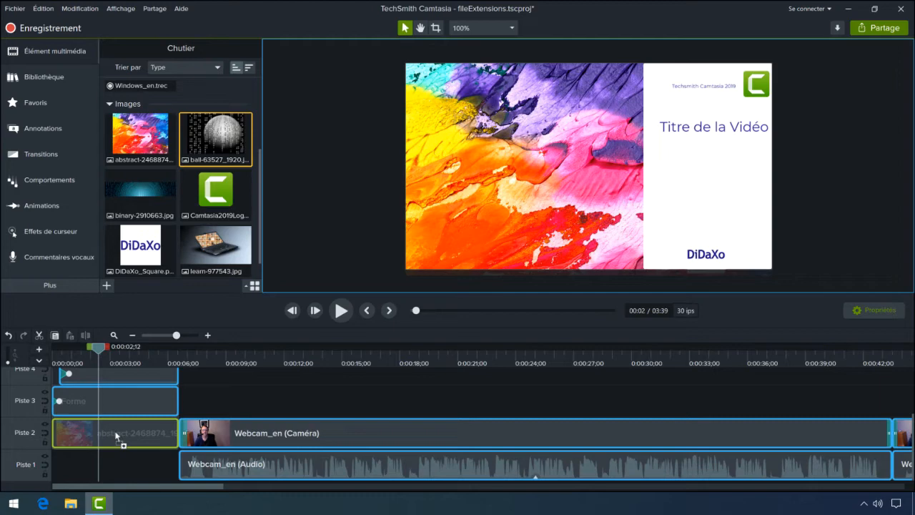
pyautogui.moveTo(116, 433); pyautogui.dragTo(115, 430)
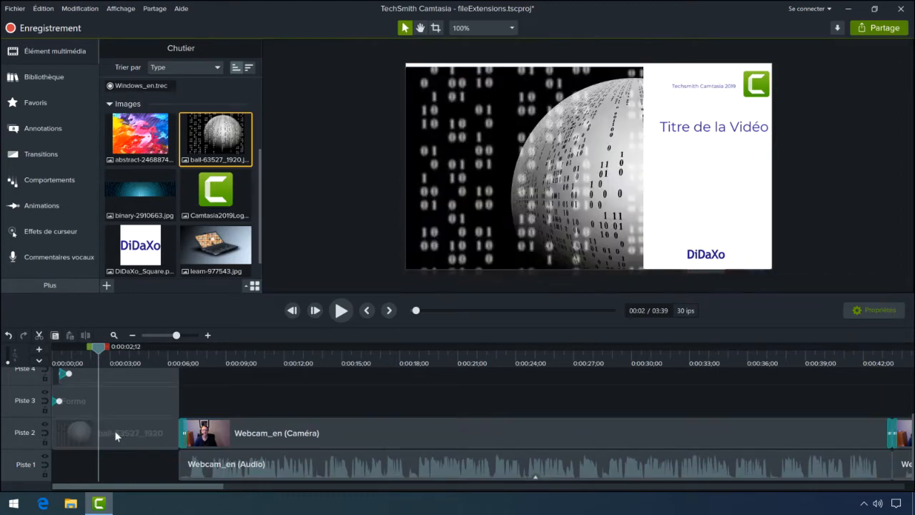
pyautogui.moveTo(507, 205); pyautogui.dragTo(506, 201)
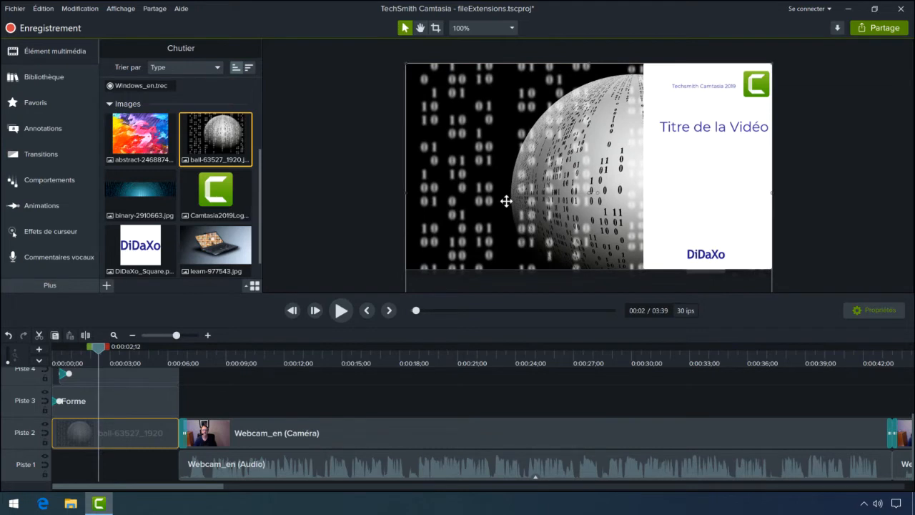
# Replace the title group's ball background with learn-977543.jpg, align it to the canvas's upper edge and enlarge it to the full canvas height
pyautogui.click(218, 248)
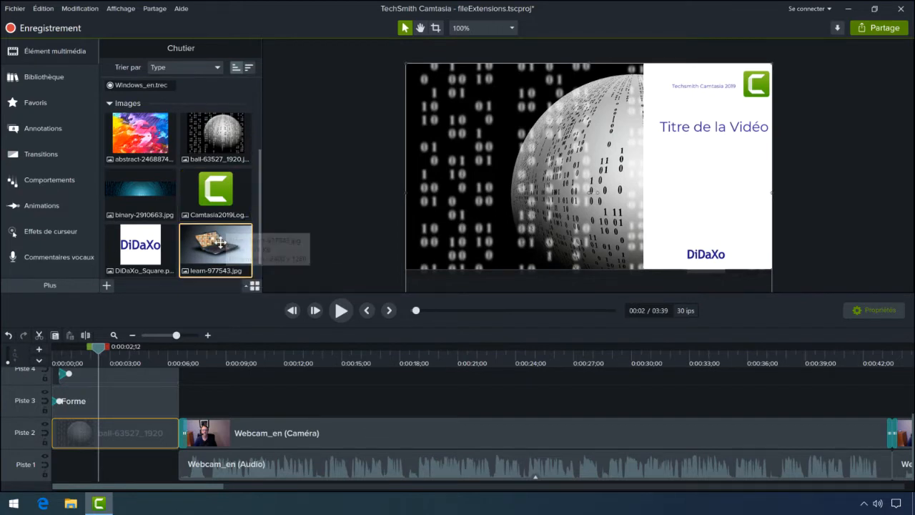
pyautogui.hotkey('ctrl', 'a')
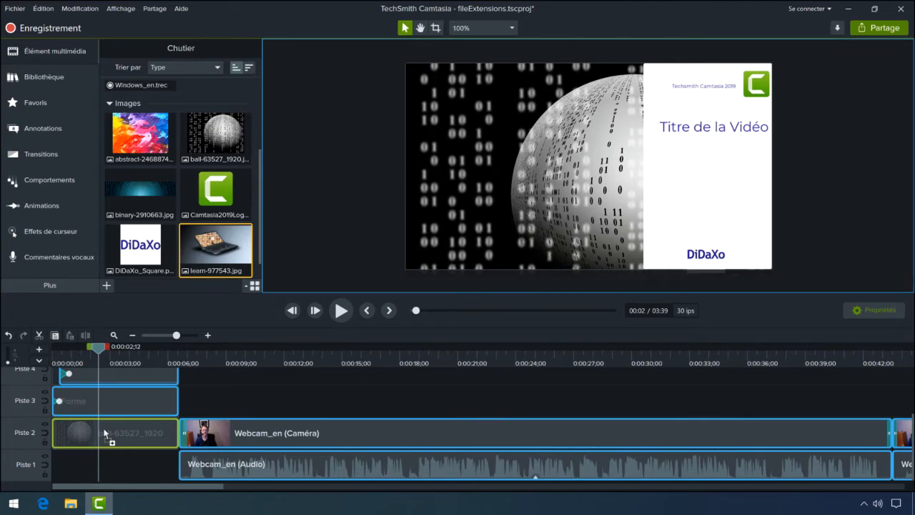
pyautogui.moveTo(103, 433); pyautogui.dragTo(103, 427)
pyautogui.moveTo(494, 200); pyautogui.dragTo(499, 164)
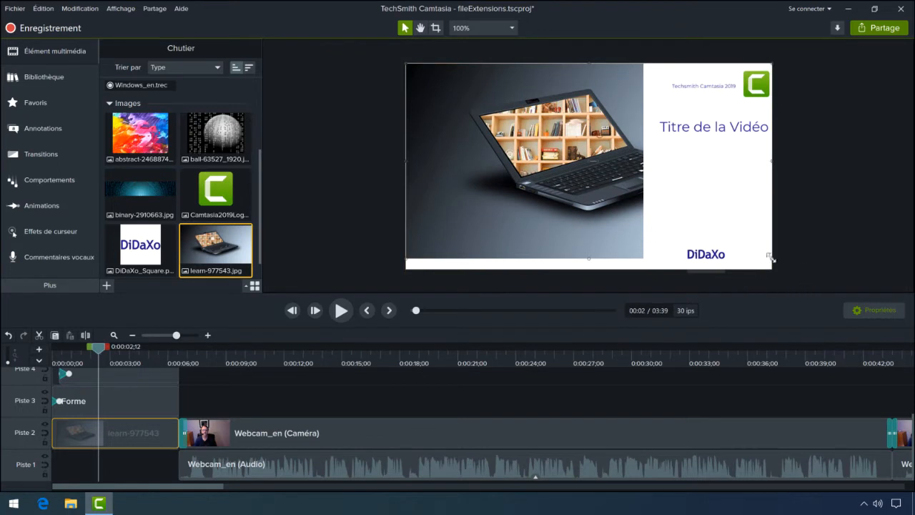
pyautogui.moveTo(772, 259); pyautogui.dragTo(790, 268)
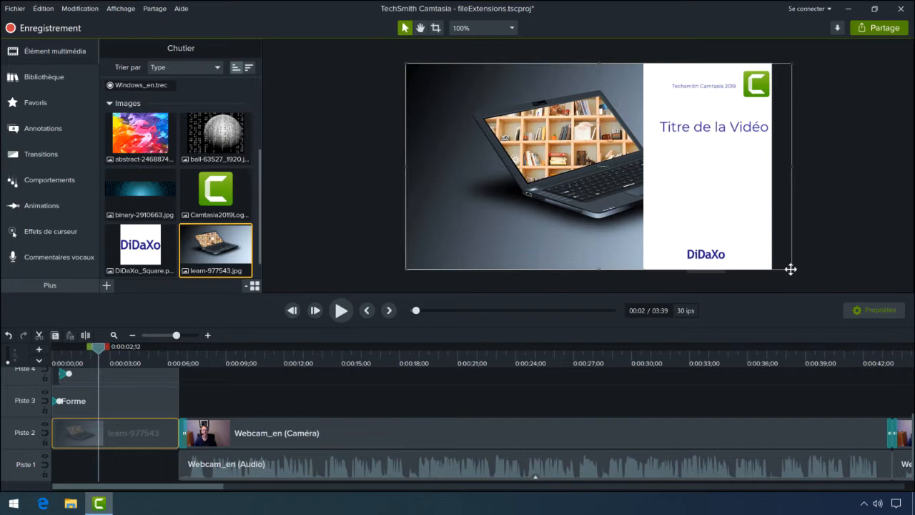
# Replace the first webcam clip on track 2 with the abstract-2468874 image and enlarge it to cover the canvas, with the playhead at 0:00:22;28
pyautogui.click(133, 334)
pyautogui.click(132, 334)
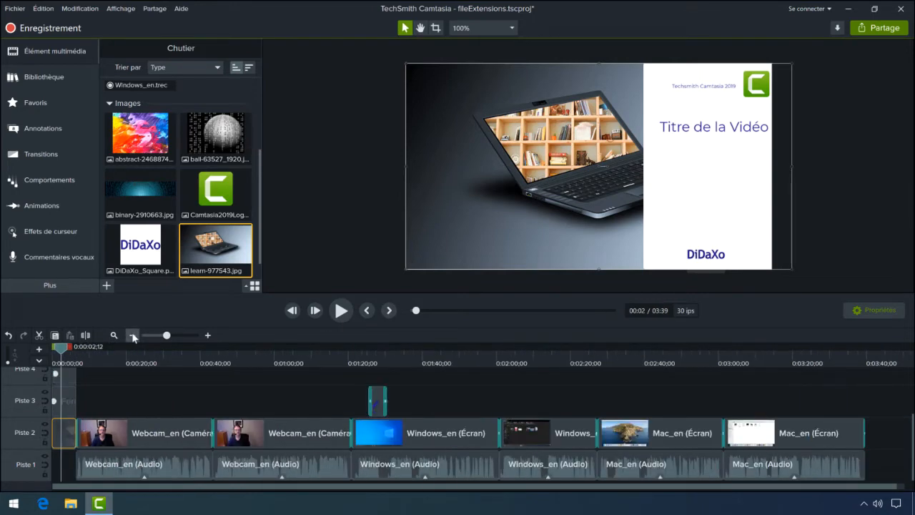
pyautogui.click(153, 434)
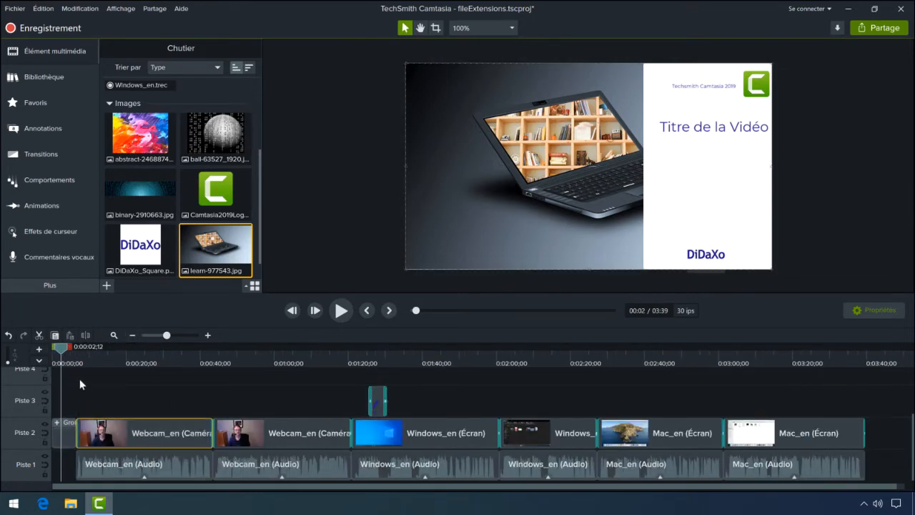
pyautogui.moveTo(67, 354); pyautogui.dragTo(137, 352)
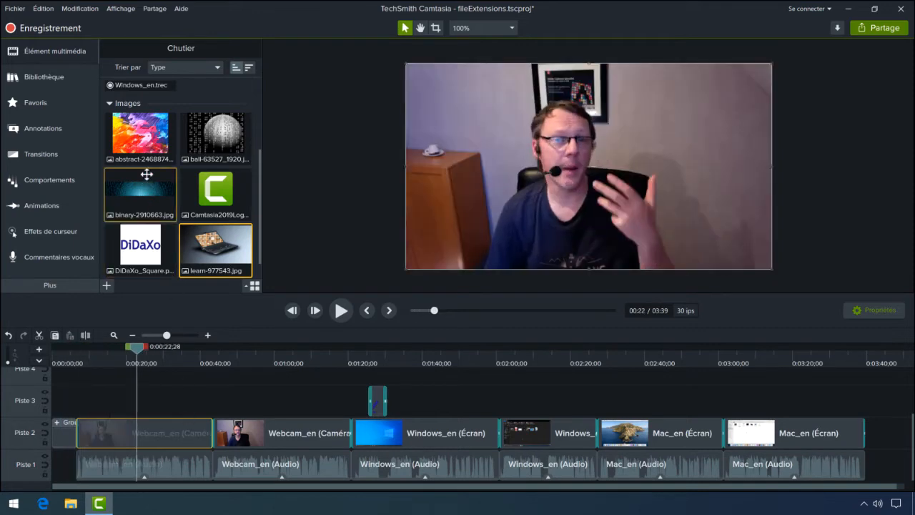
pyautogui.click(138, 135)
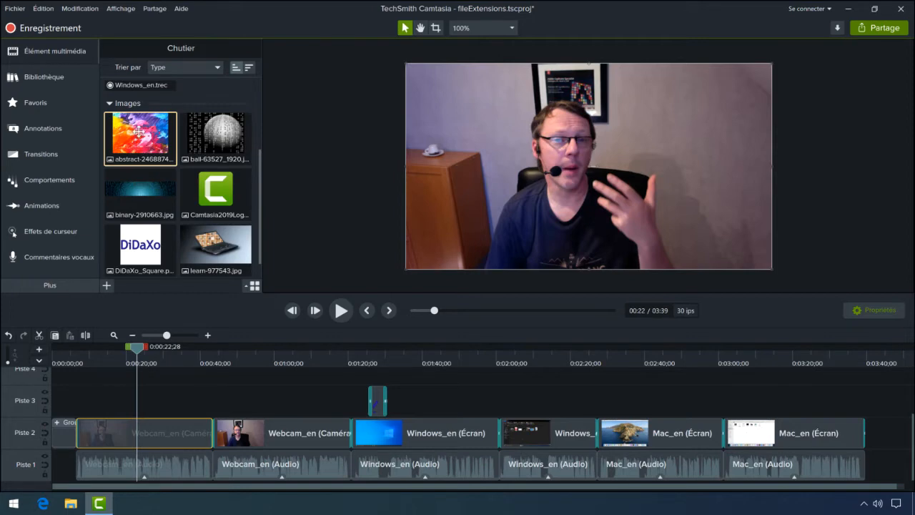
pyautogui.moveTo(138, 135); pyautogui.dragTo(132, 437)
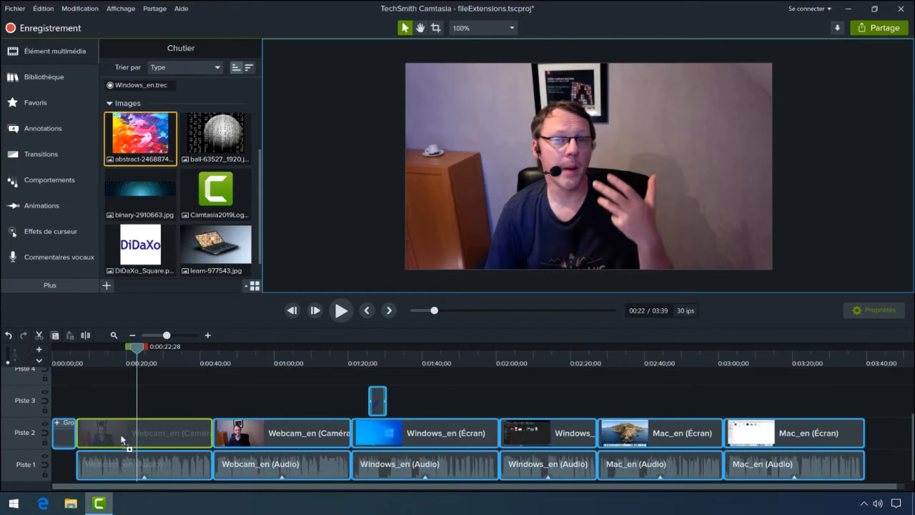
pyautogui.moveTo(122, 439); pyautogui.dragTo(120, 434)
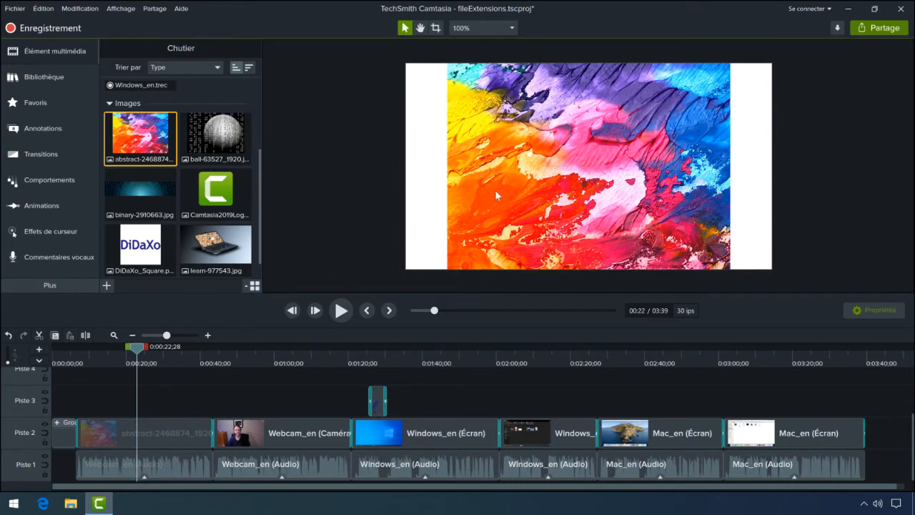
pyautogui.moveTo(558, 189); pyautogui.dragTo(519, 189)
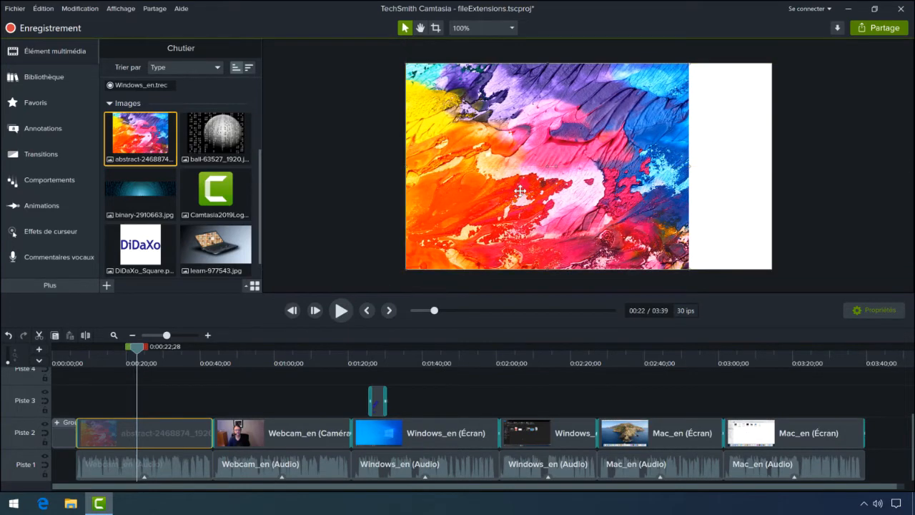
pyautogui.moveTo(690, 270); pyautogui.dragTo(772, 306)
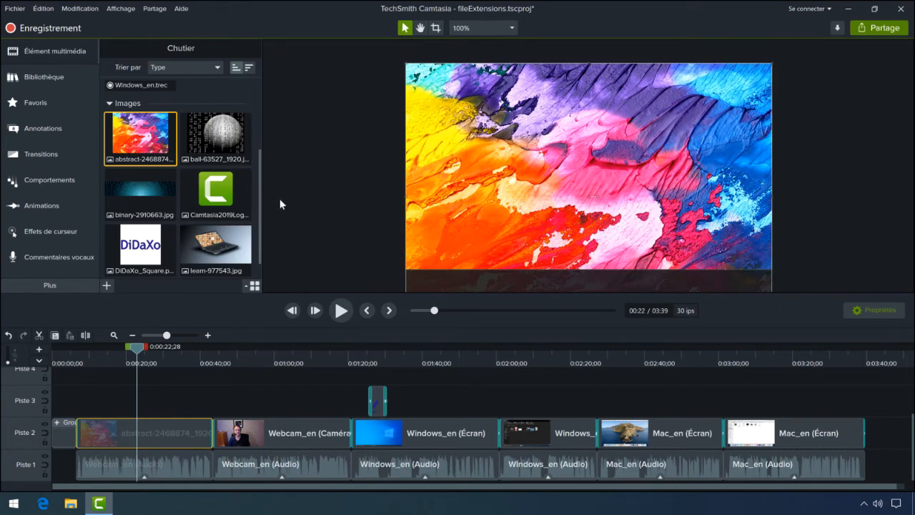
# Replace the abstract image clip on track 2 with Webcam_en.trec using the "Remplacer et raccorder" option and check the clips on the timeline
pyautogui.moveTo(261, 201); pyautogui.dragTo(269, 126)
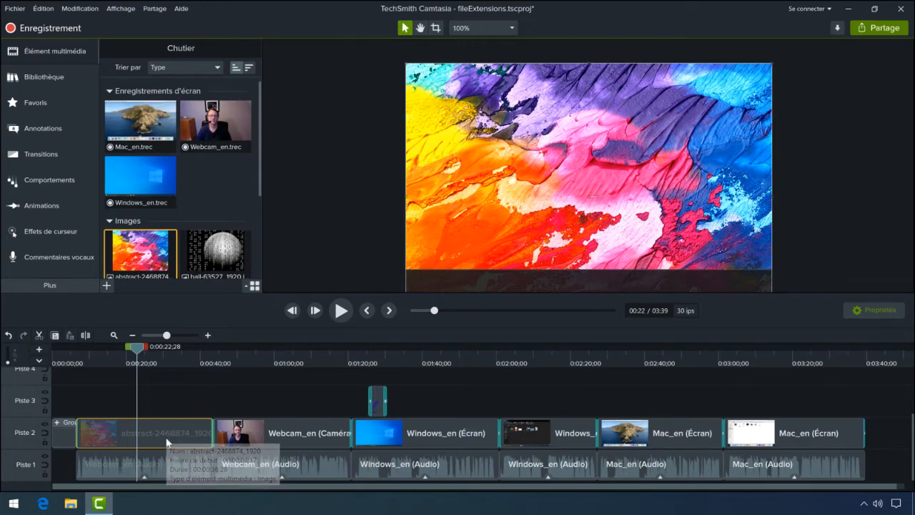
pyautogui.click(218, 123)
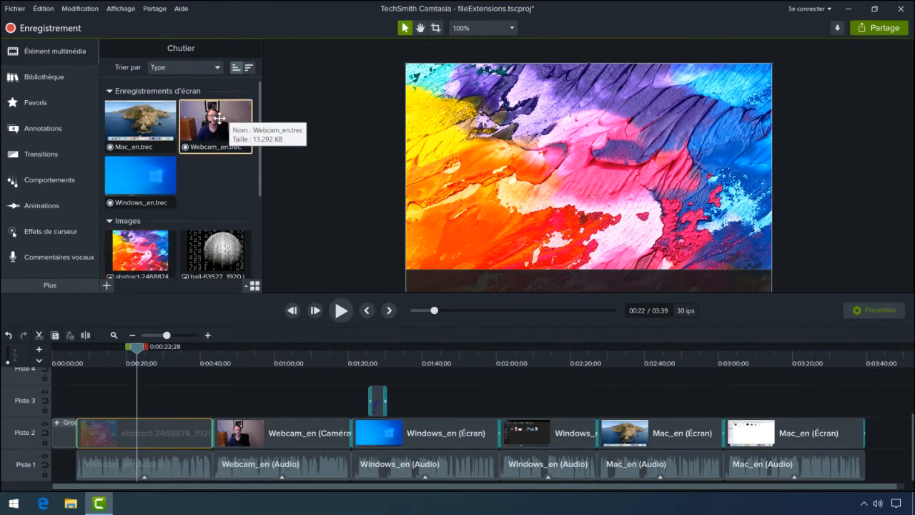
pyautogui.moveTo(219, 122); pyautogui.dragTo(90, 434)
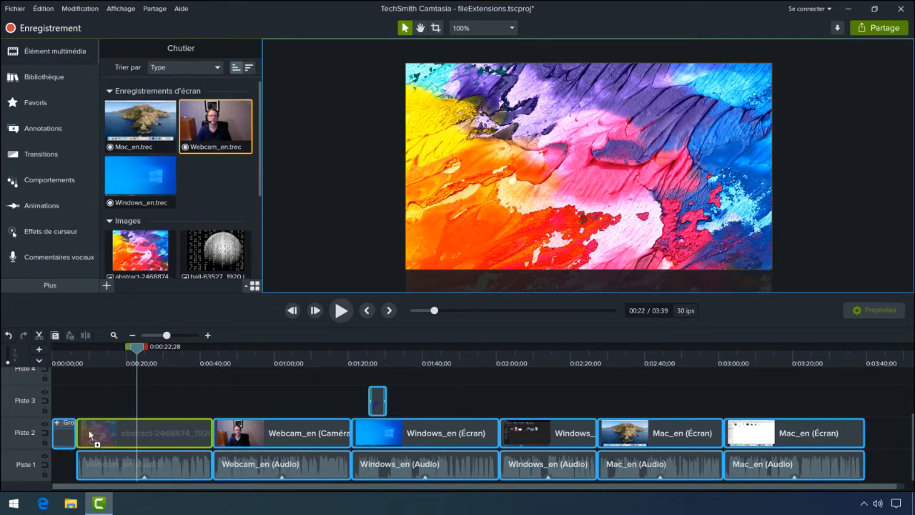
pyautogui.moveTo(90, 434); pyautogui.dragTo(88, 429)
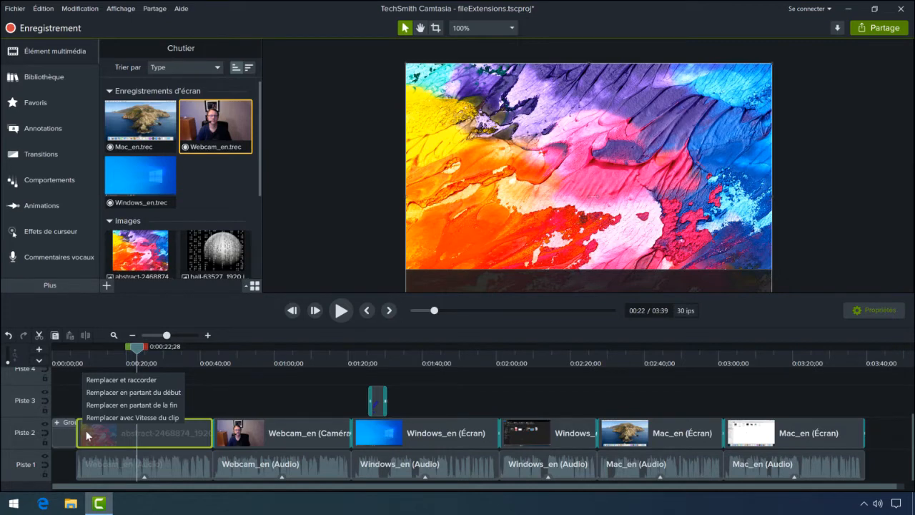
pyautogui.click(135, 381)
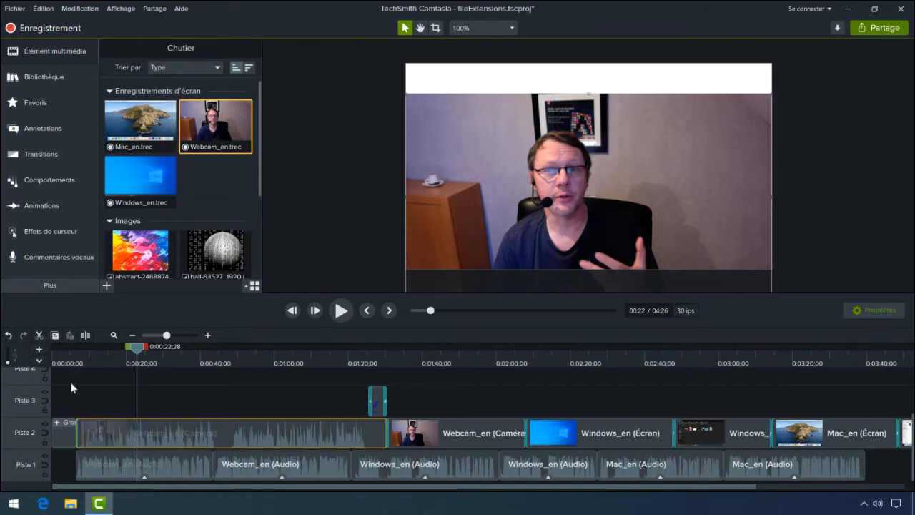
pyautogui.click(133, 336)
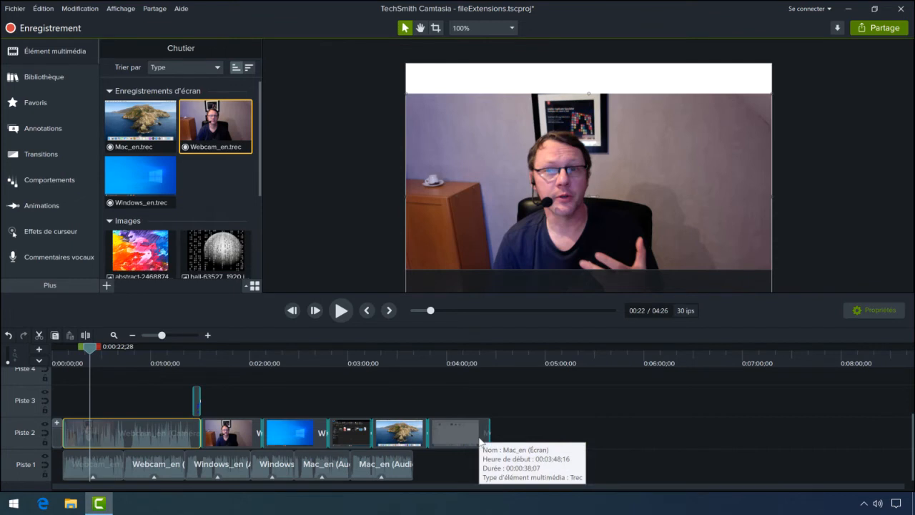
pyautogui.moveTo(165, 433)
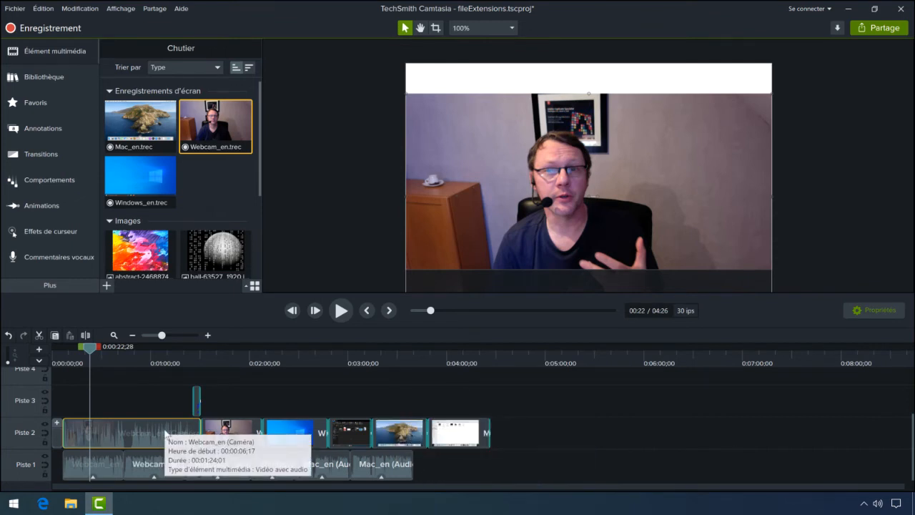
# Undo the last clip replacement on track 2
pyautogui.click(44, 8)
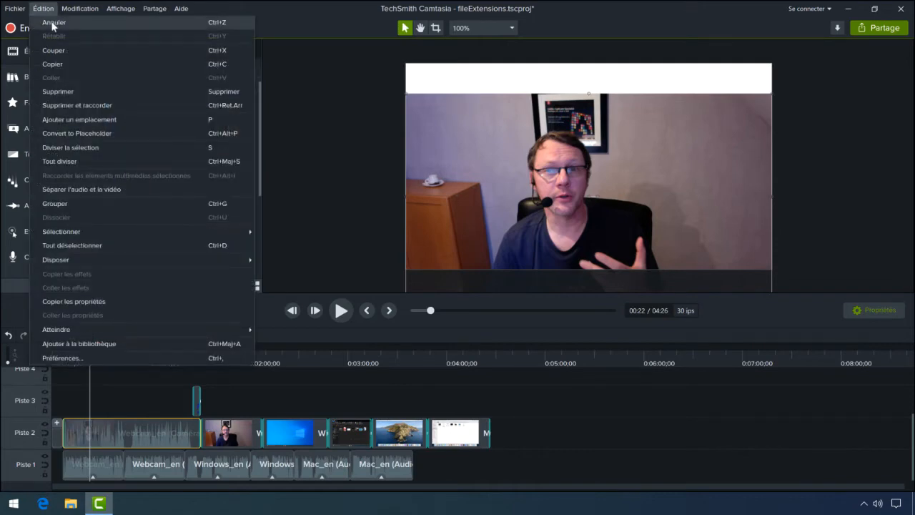
pyautogui.click(53, 23)
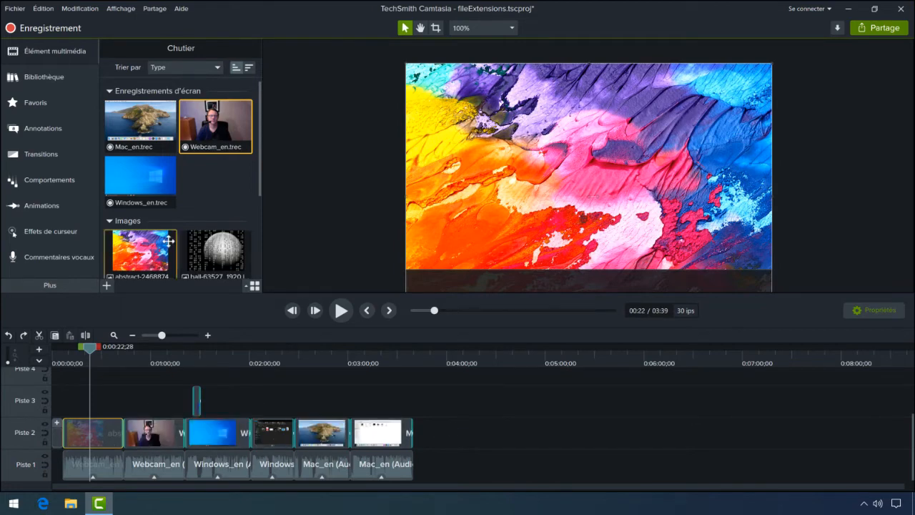
# Replace the abstract image clip on track 2 with Webcam_en.trec using the "Remplacer en partant du début" option
pyautogui.moveTo(169, 241)
pyautogui.moveTo(225, 123)
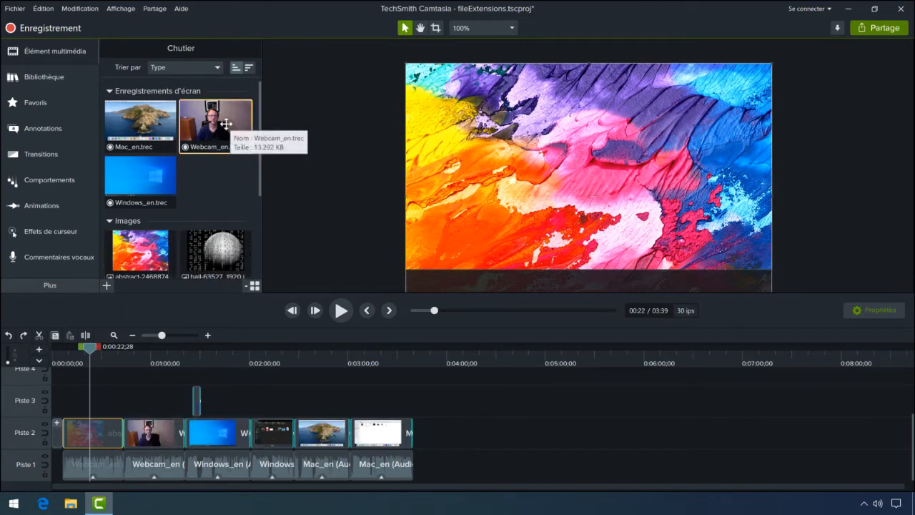
pyautogui.moveTo(225, 123); pyautogui.dragTo(83, 440)
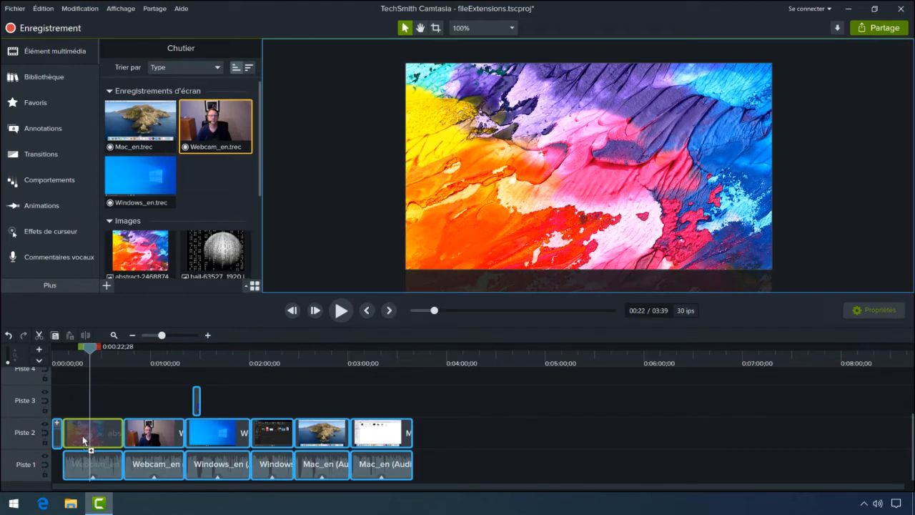
pyautogui.moveTo(83, 439); pyautogui.dragTo(138, 397)
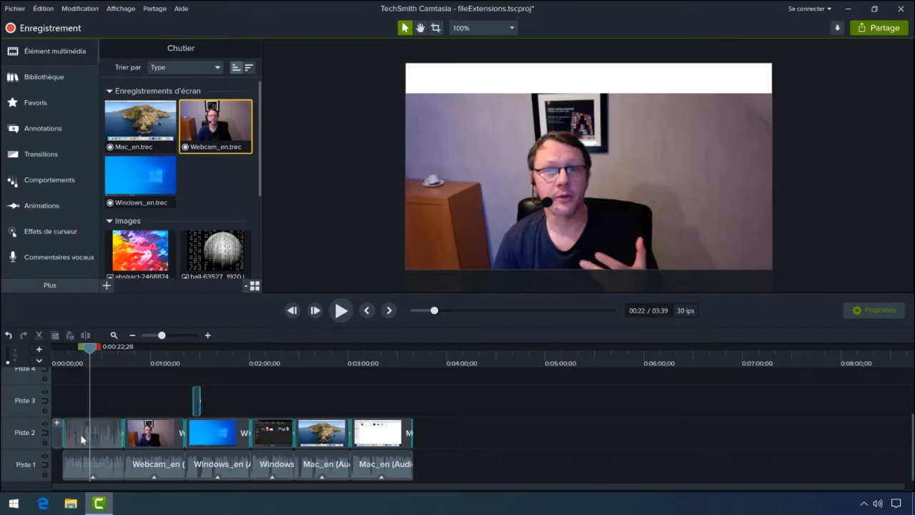
# Move the playhead to 0:00:31;08 and undo the last clip replacement on track 2
pyautogui.click(109, 443)
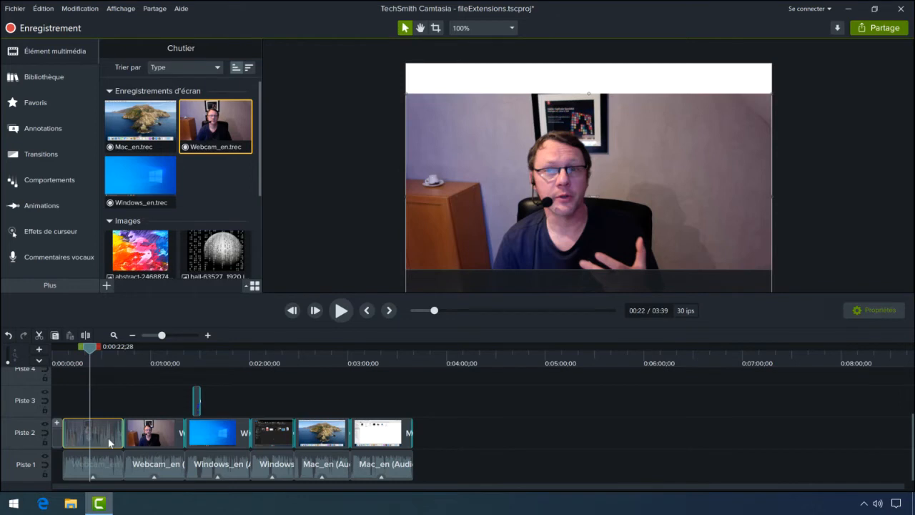
pyautogui.moveTo(91, 349)
pyautogui.mouseDown()
pyautogui.moveTo(132, 359)
pyautogui.moveTo(102, 353)
pyautogui.mouseUp()
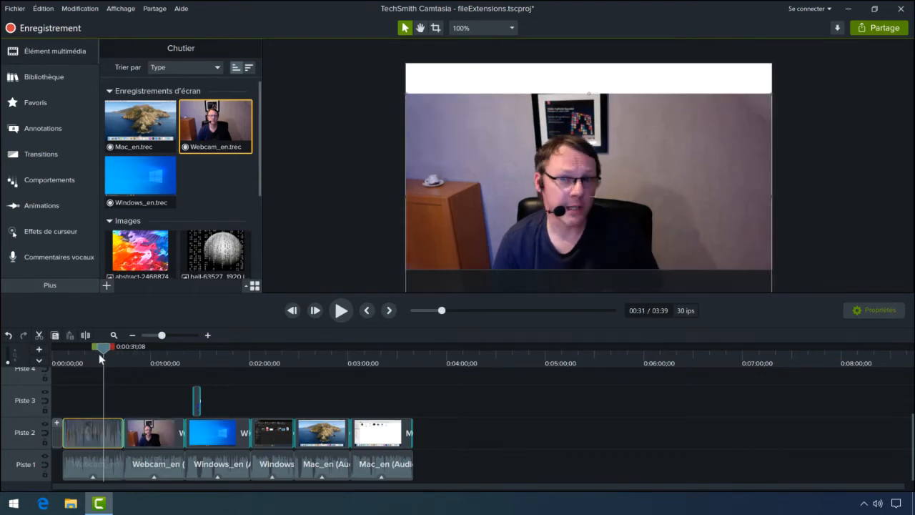
pyautogui.click(44, 8)
pyautogui.click(58, 27)
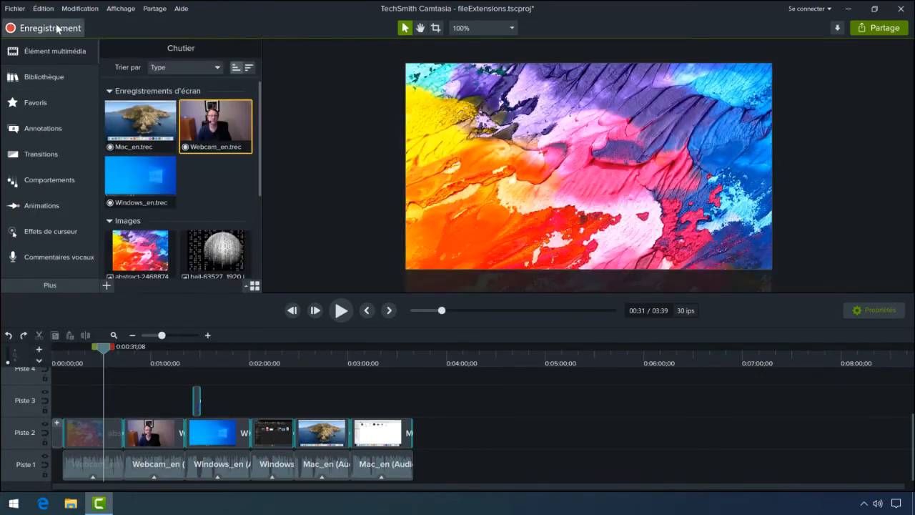
# Replace the abstract image clip on track 2 with Webcam_en.trec using the "Remplacer en partant de la fin" option and select the clip
pyautogui.moveTo(226, 121); pyautogui.dragTo(89, 433)
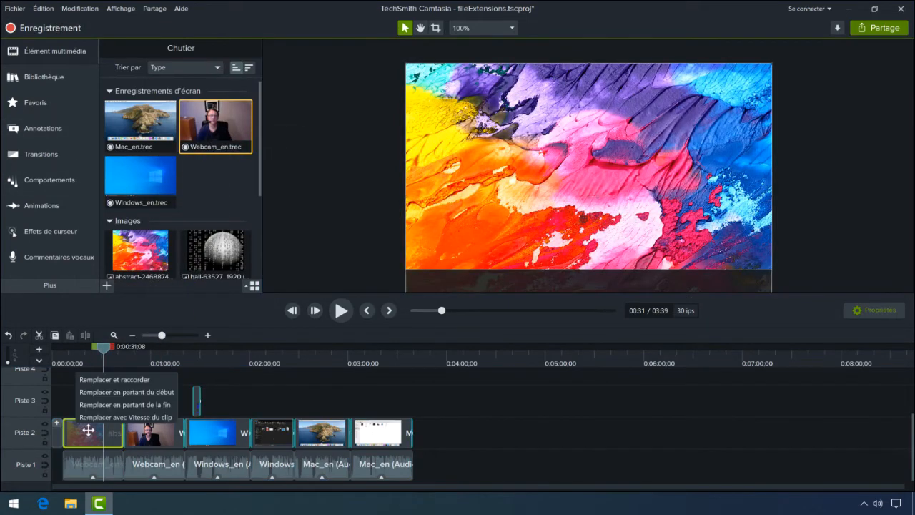
pyautogui.click(122, 406)
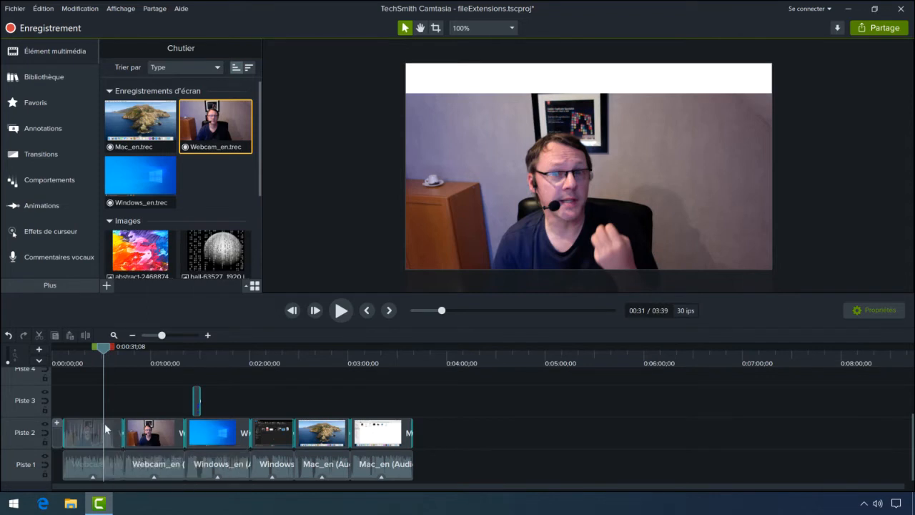
pyautogui.click(105, 429)
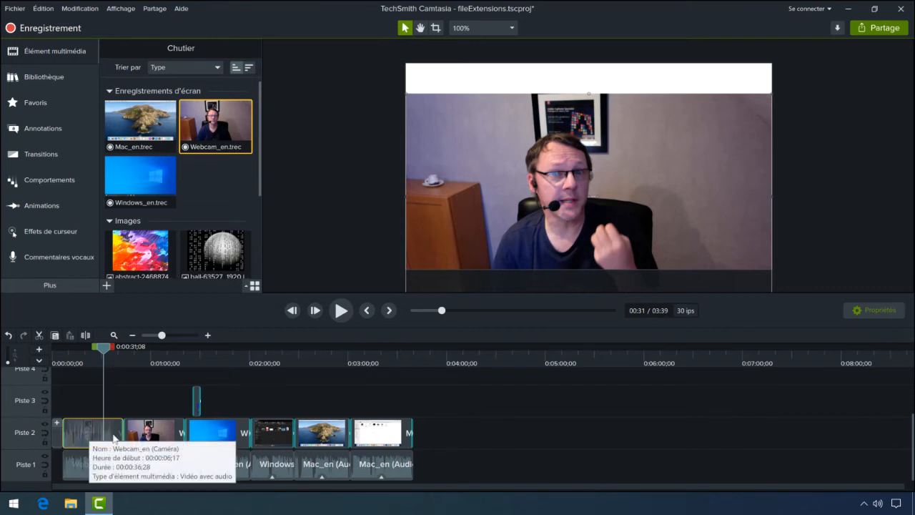
# Undo the last clip replacement and replace the abstract image clip on track 2 with Webcam_en.trec using the "Remplacer avec Vitesse du clip" option
pyautogui.click(44, 8)
pyautogui.click(59, 28)
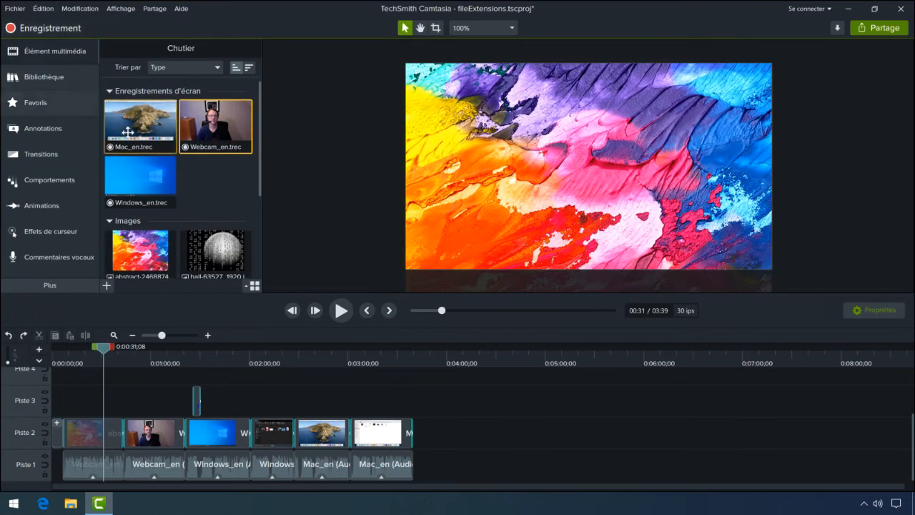
pyautogui.moveTo(213, 126); pyautogui.dragTo(93, 434)
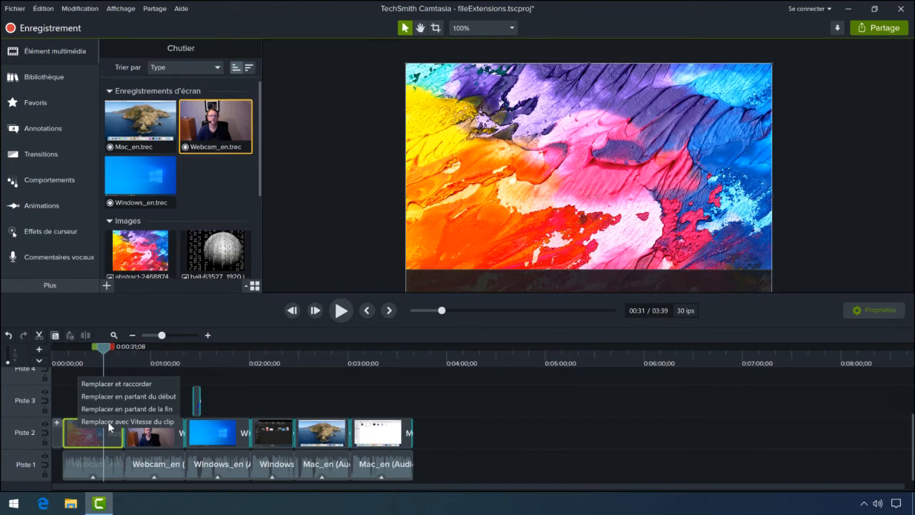
pyautogui.click(109, 424)
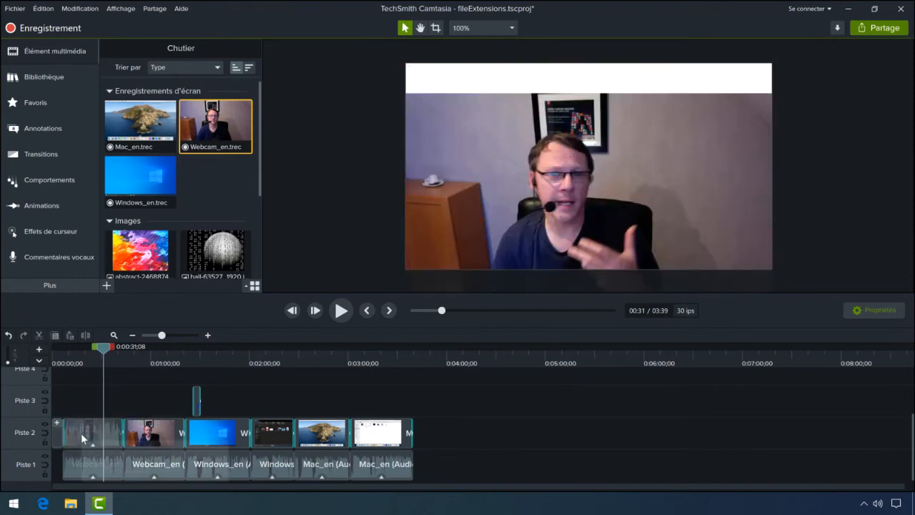
# Expand the effects of the first webcam clip on track 2 and inspect its "Vitesse du clip" effect
pyautogui.click(82, 434)
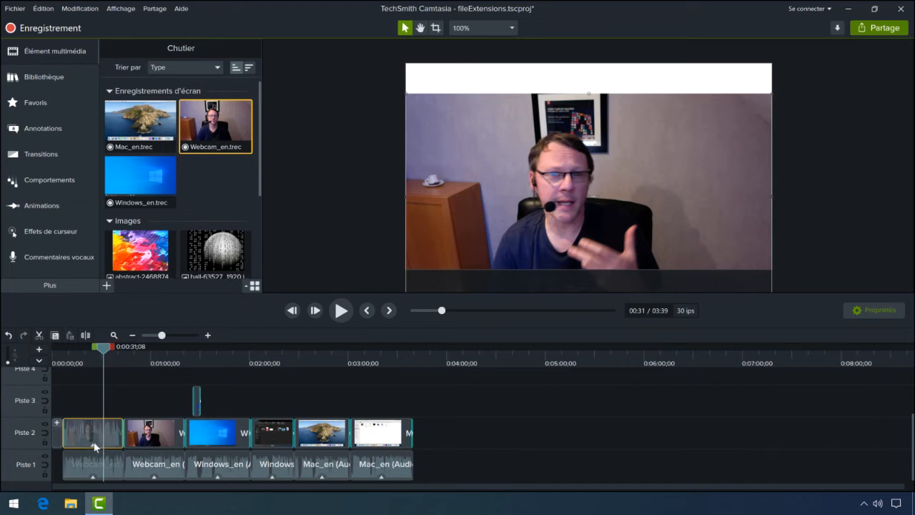
pyautogui.click(92, 446)
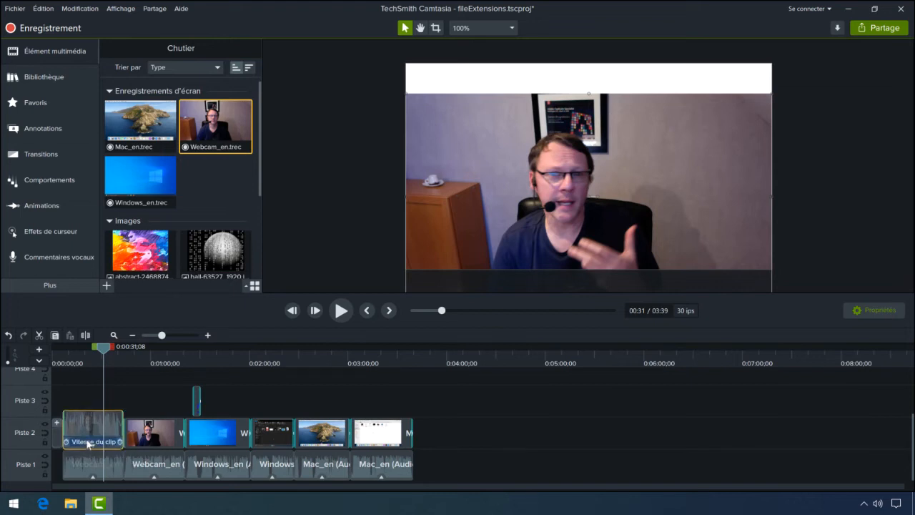
pyautogui.click(88, 442)
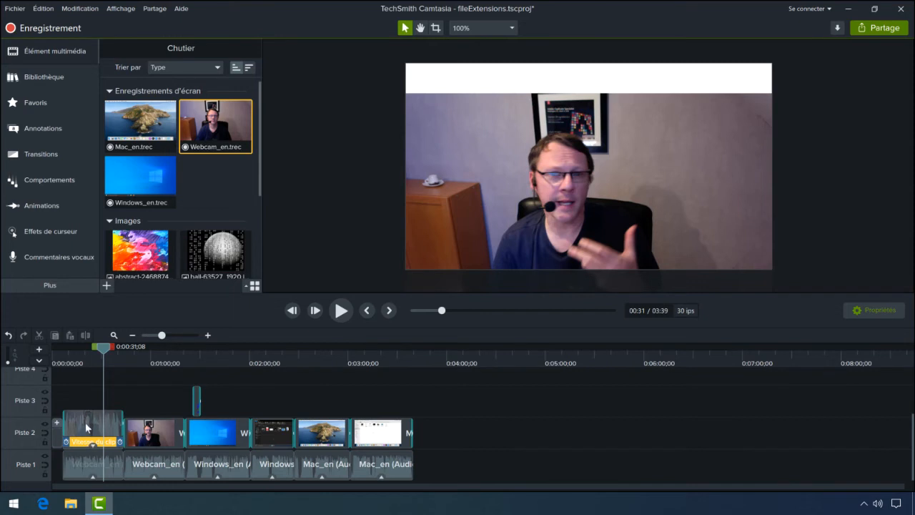
pyautogui.click(86, 428)
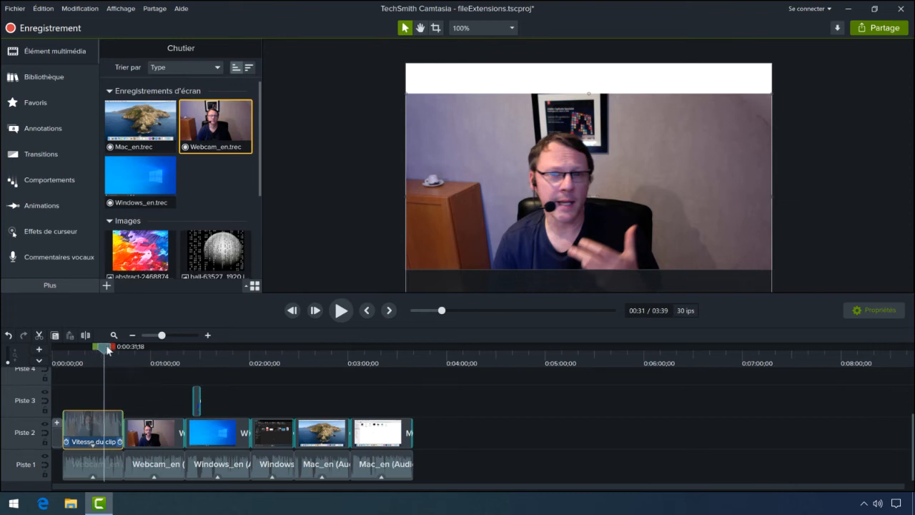
# With the playhead at 0:01:27;29, replace the arrow annotation on track 3 with the basic yellow double-headed arrow and scrub across the clip to check it
pyautogui.moveTo(104, 348); pyautogui.dragTo(196, 355)
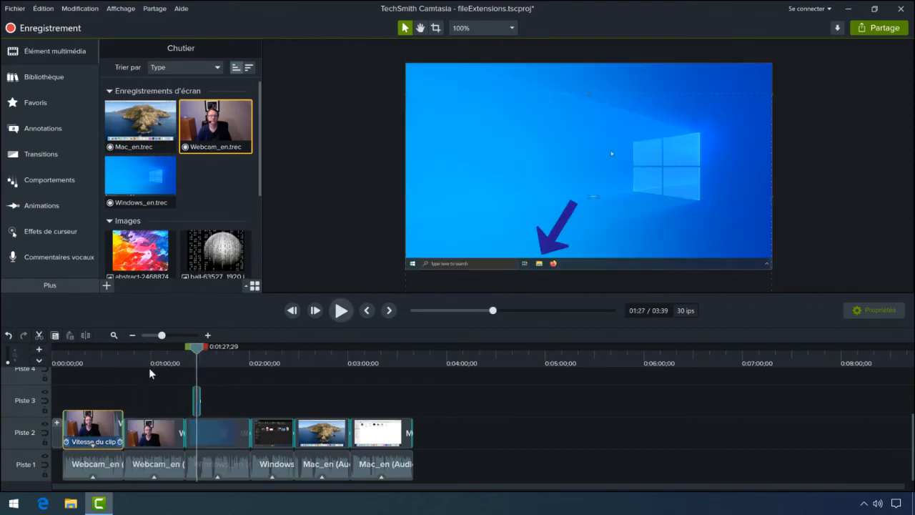
pyautogui.click(207, 334)
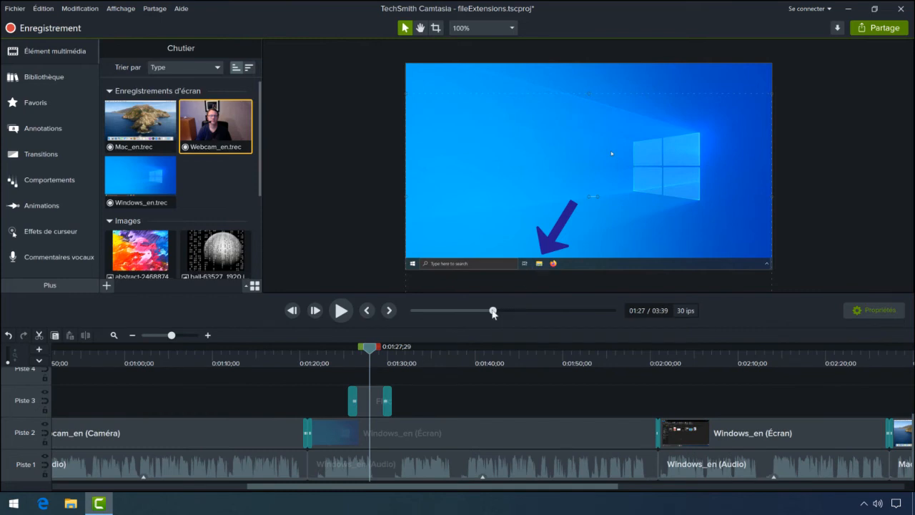
pyautogui.click(373, 405)
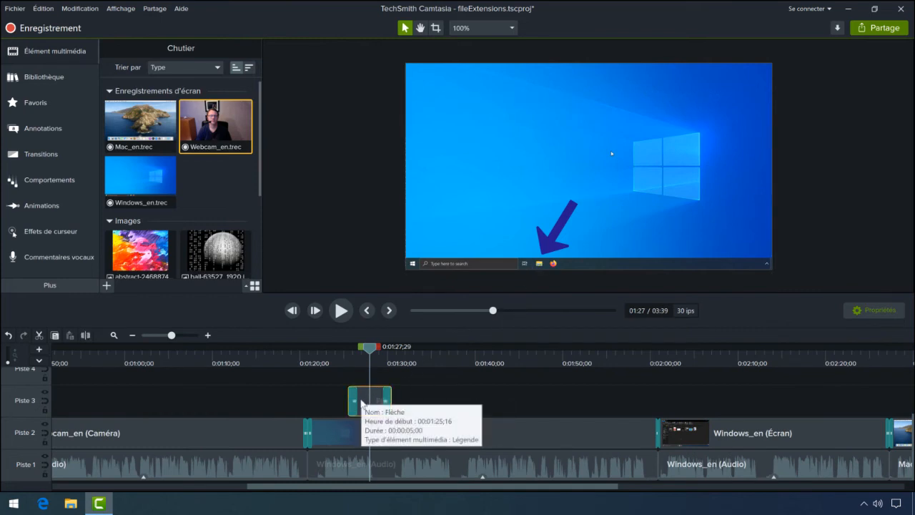
pyautogui.click(59, 129)
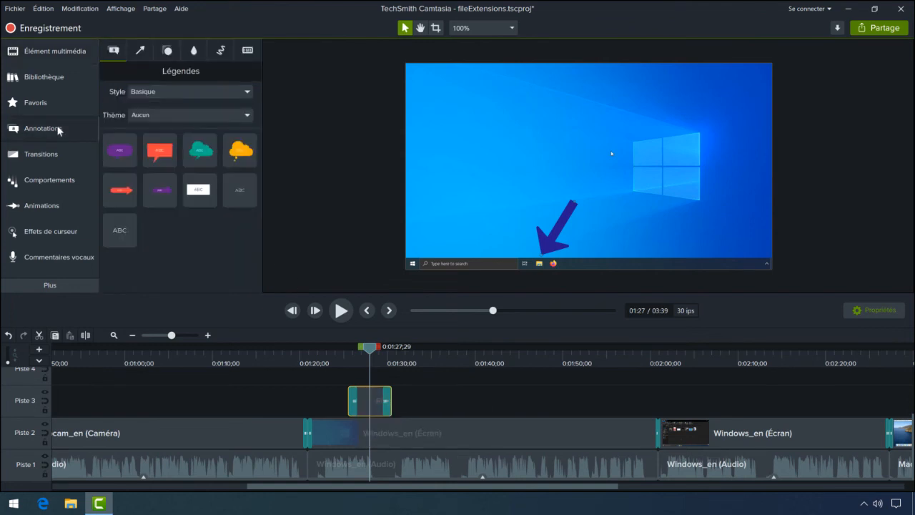
pyautogui.click(140, 52)
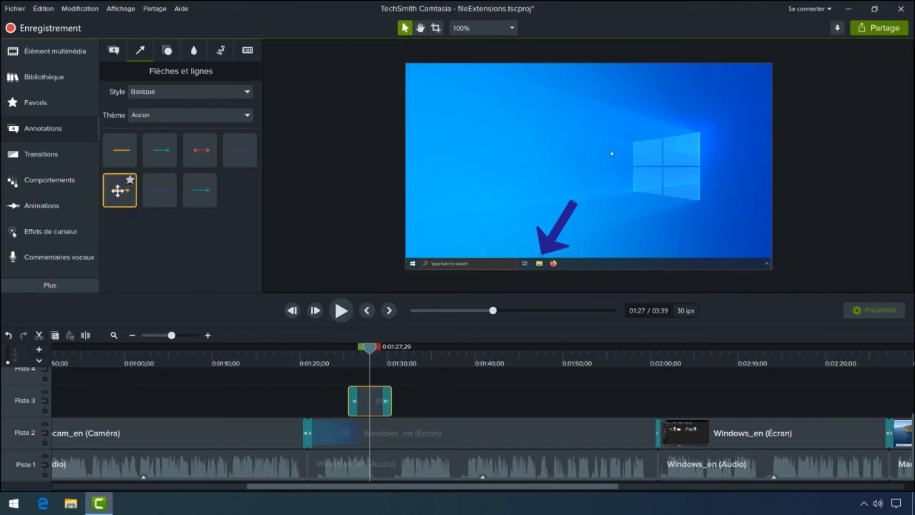
pyautogui.moveTo(119, 188)
pyautogui.mouseDown()
pyautogui.moveTo(254, 313)
pyautogui.moveTo(339, 359)
pyautogui.moveTo(367, 403)
pyautogui.mouseUp()
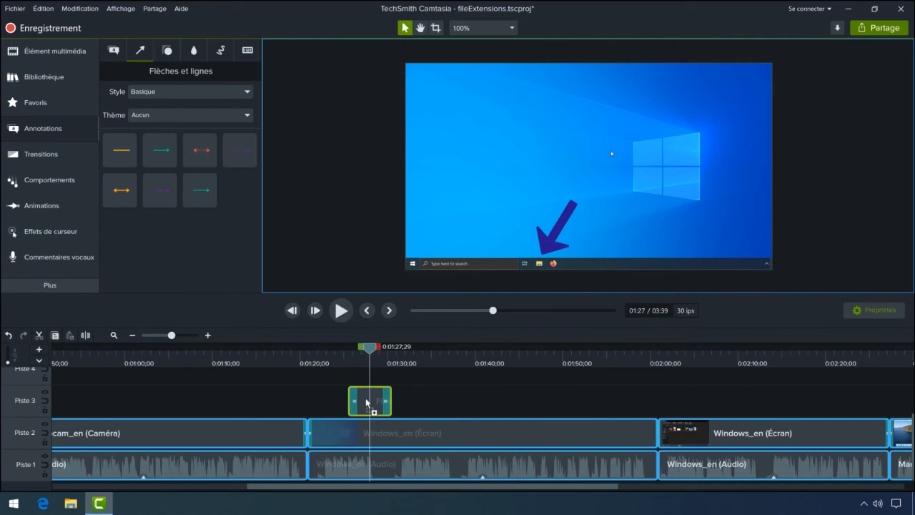
pyautogui.moveTo(367, 403); pyautogui.dragTo(366, 401)
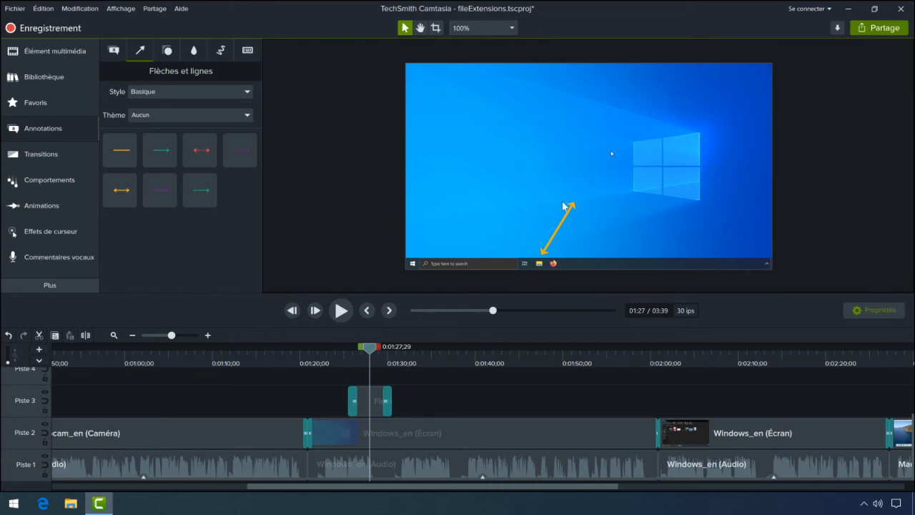
pyautogui.click(366, 401)
pyautogui.moveTo(369, 348)
pyautogui.mouseDown()
pyautogui.moveTo(345, 350)
pyautogui.moveTo(389, 349)
pyautogui.moveTo(359, 349)
pyautogui.mouseUp()
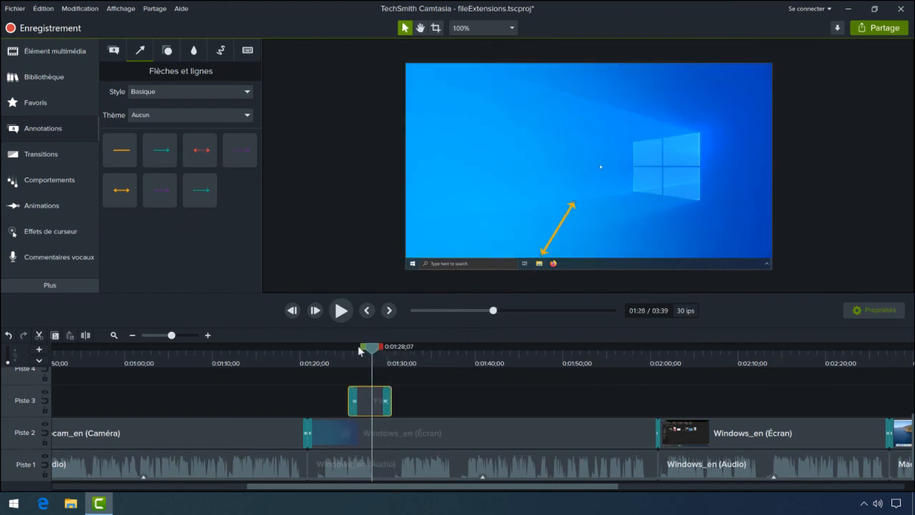